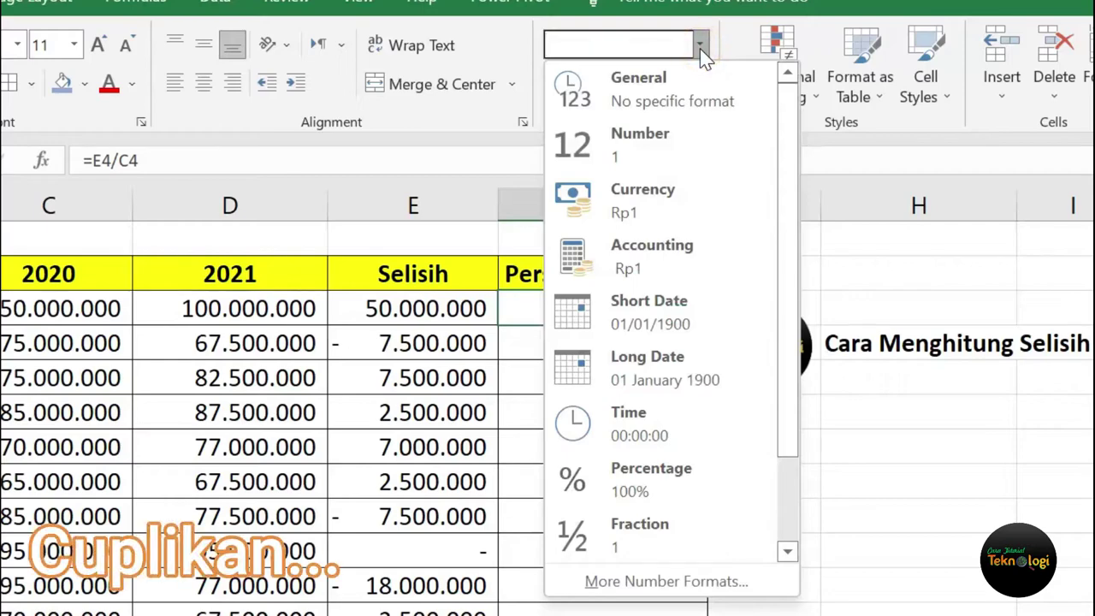
# - Apply the Percentage number format to the Januari ratio in F4 so it reads 100%
pyautogui.click(666, 89)
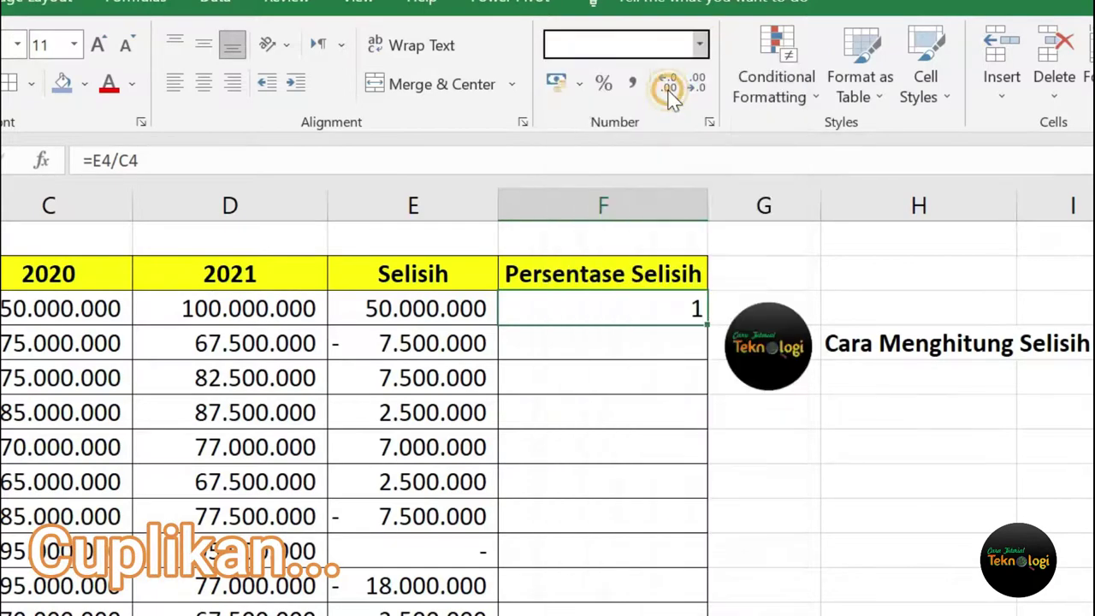
pyautogui.click(700, 45)
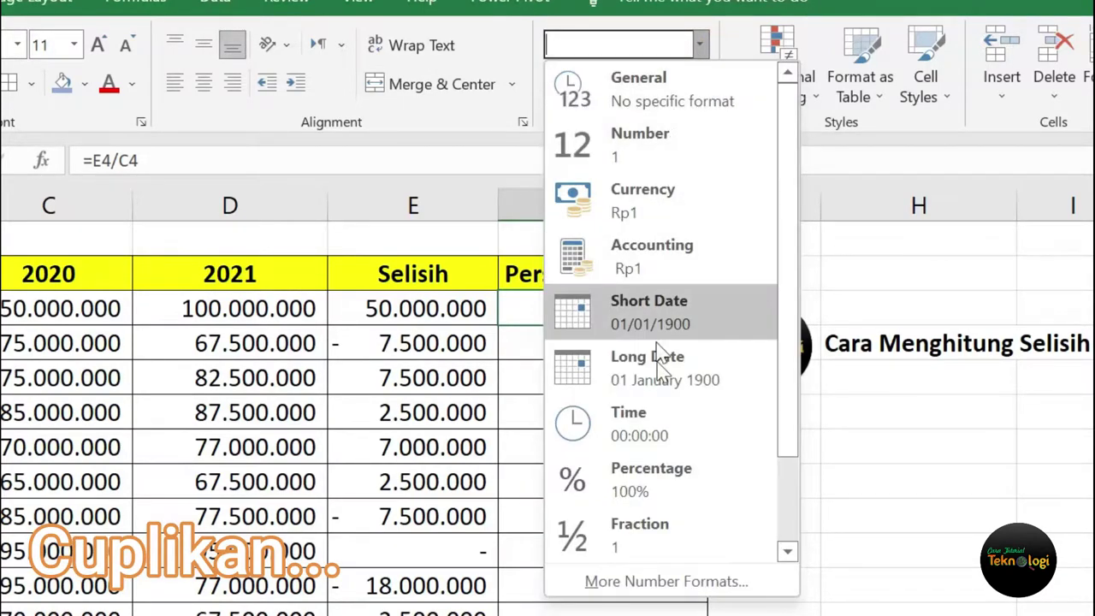
pyautogui.click(662, 471)
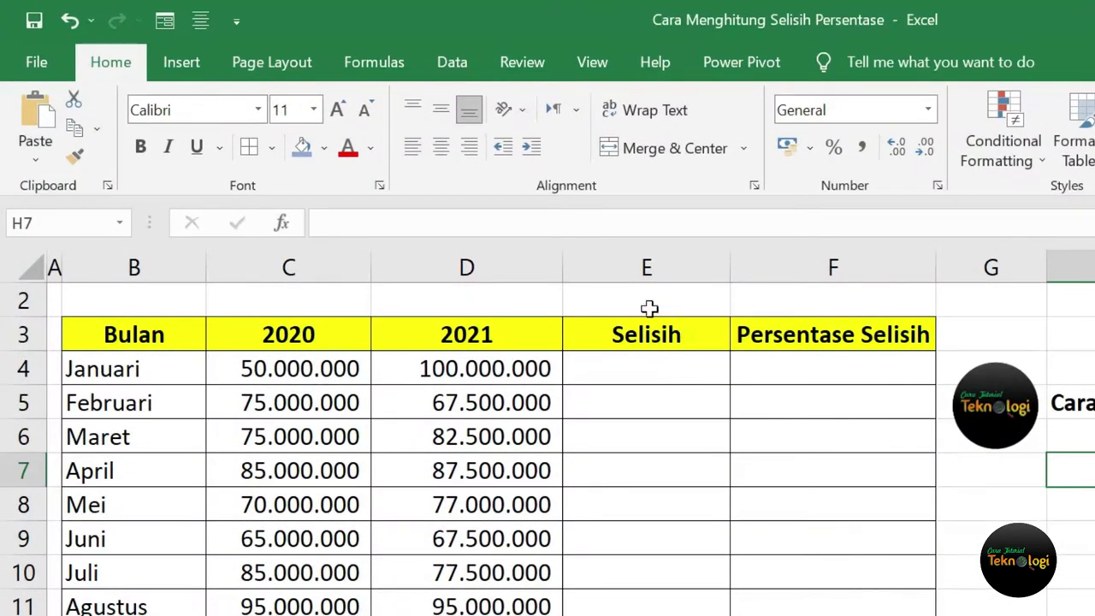
# - Enter =D4-C4 in E4 to get the Januari difference of 50.000.000
pyautogui.click(685, 371)
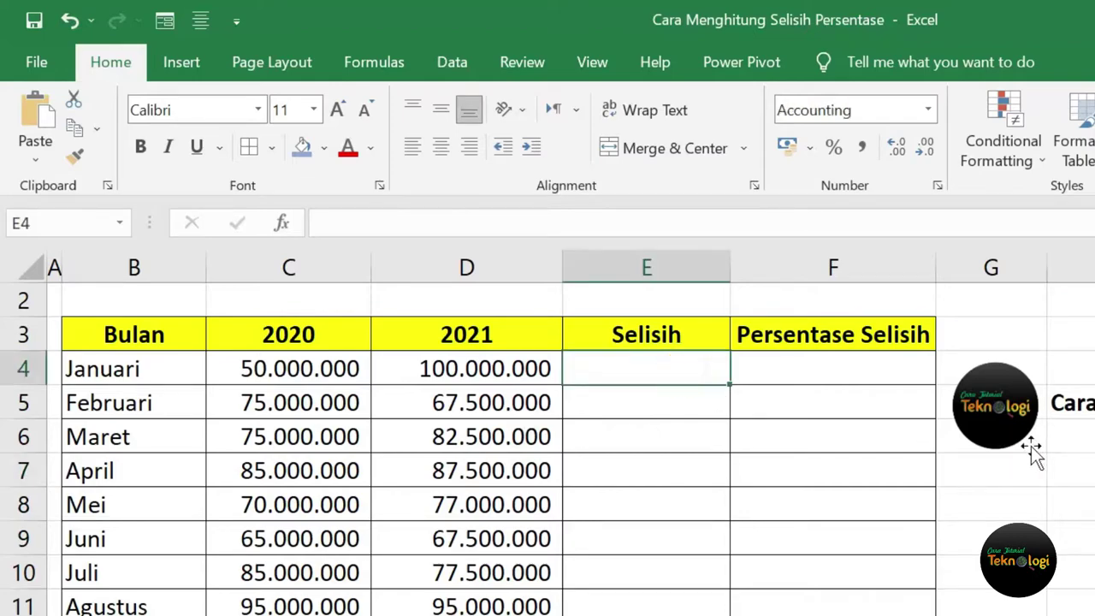
pyautogui.write('=')
pyautogui.click(528, 373)
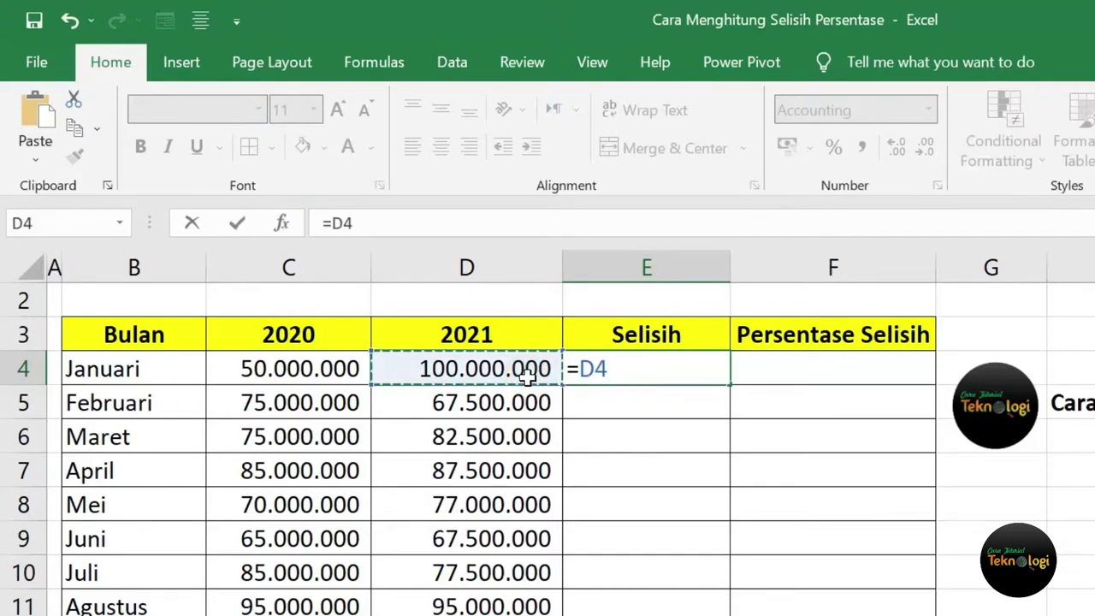
pyautogui.write('-')
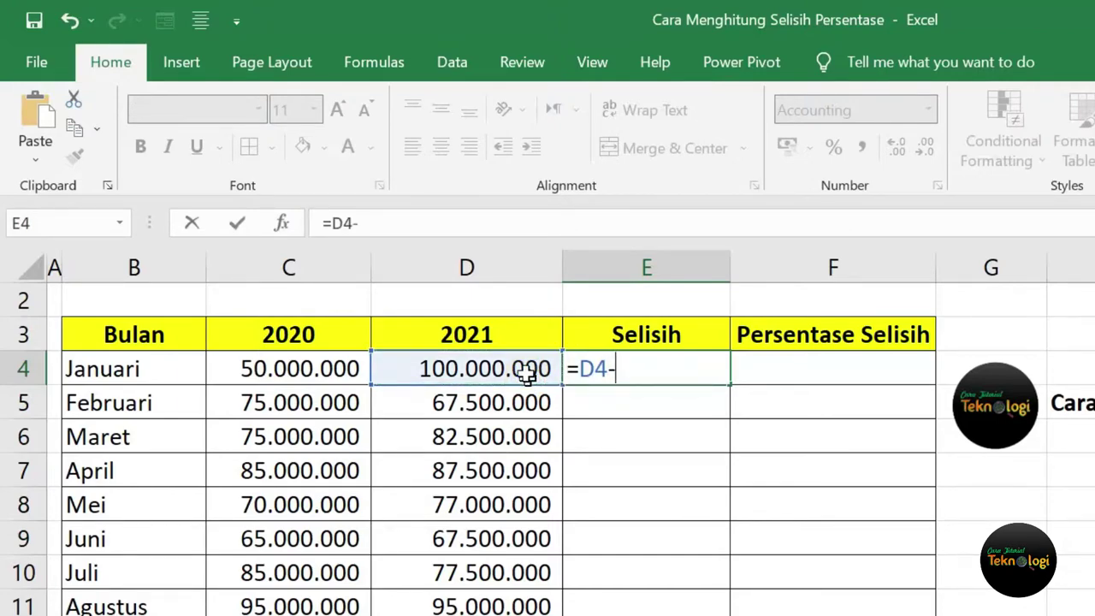
pyautogui.click(286, 373)
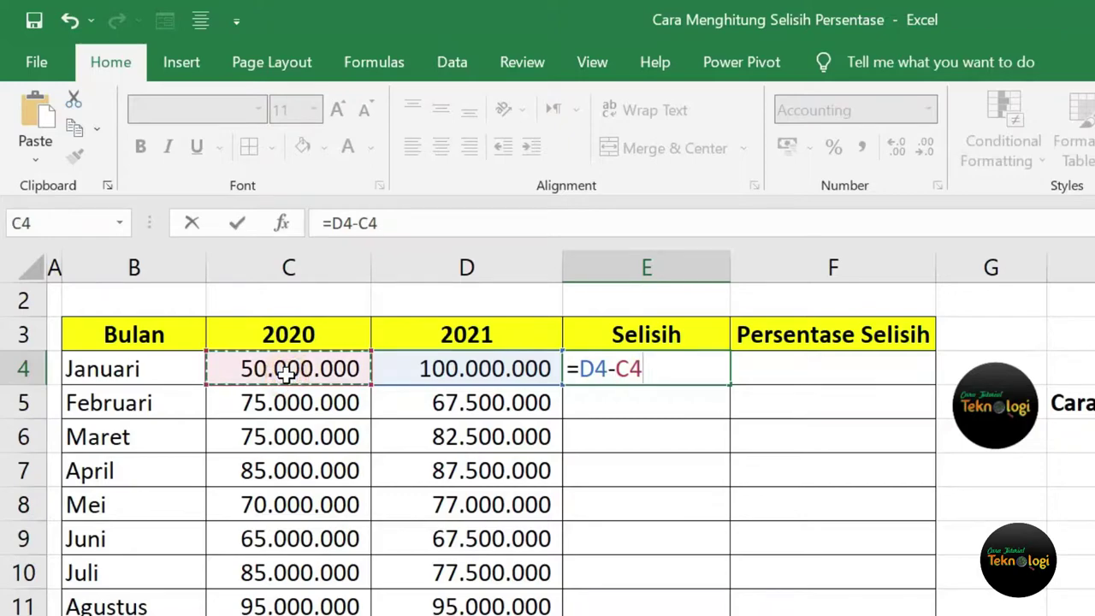
pyautogui.press('Return')
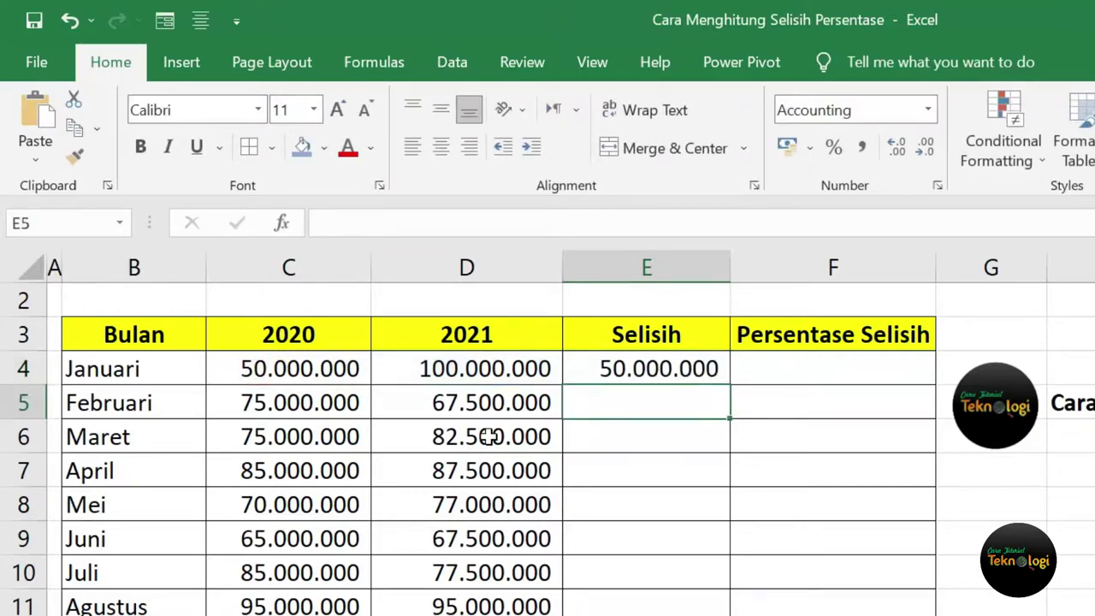
# - Review the Januari values in C4 and D4 and the difference formula in E4
pyautogui.click(677, 365)
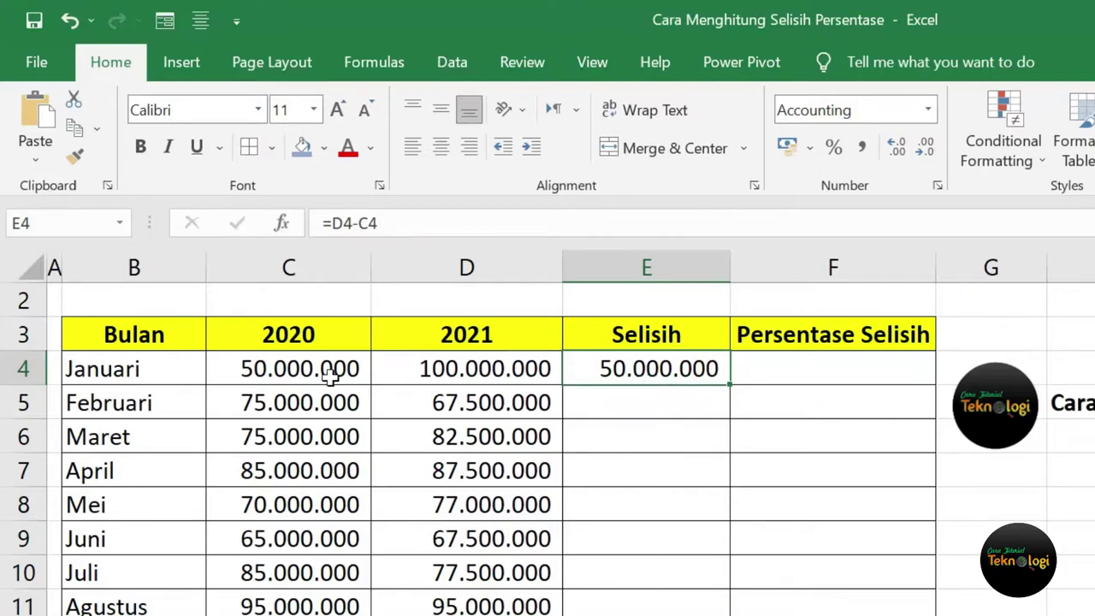
pyautogui.click(301, 359)
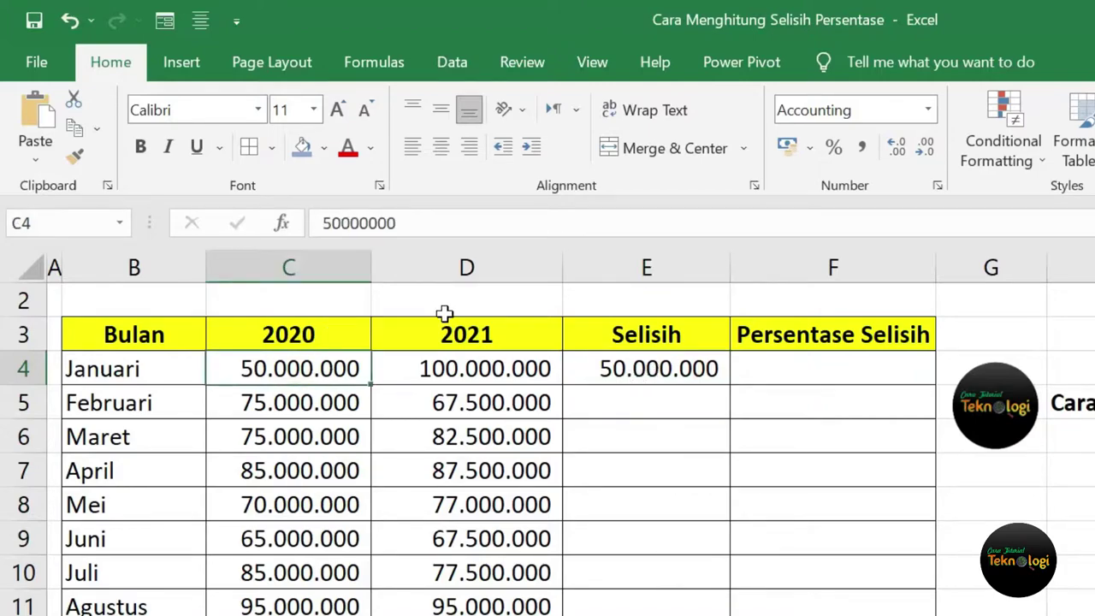
pyautogui.click(522, 355)
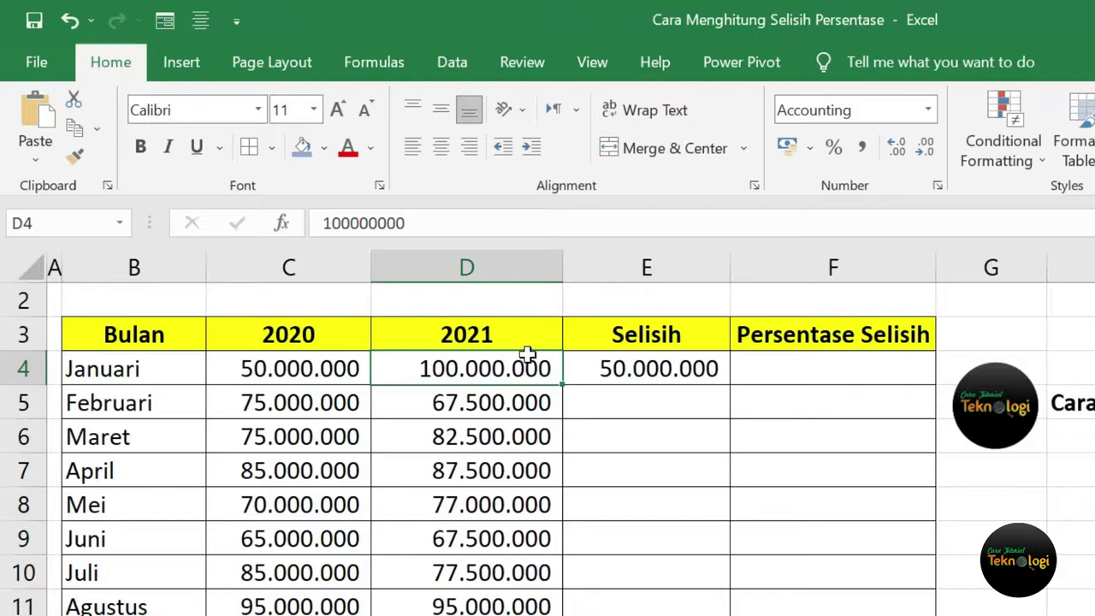
pyautogui.click(645, 369)
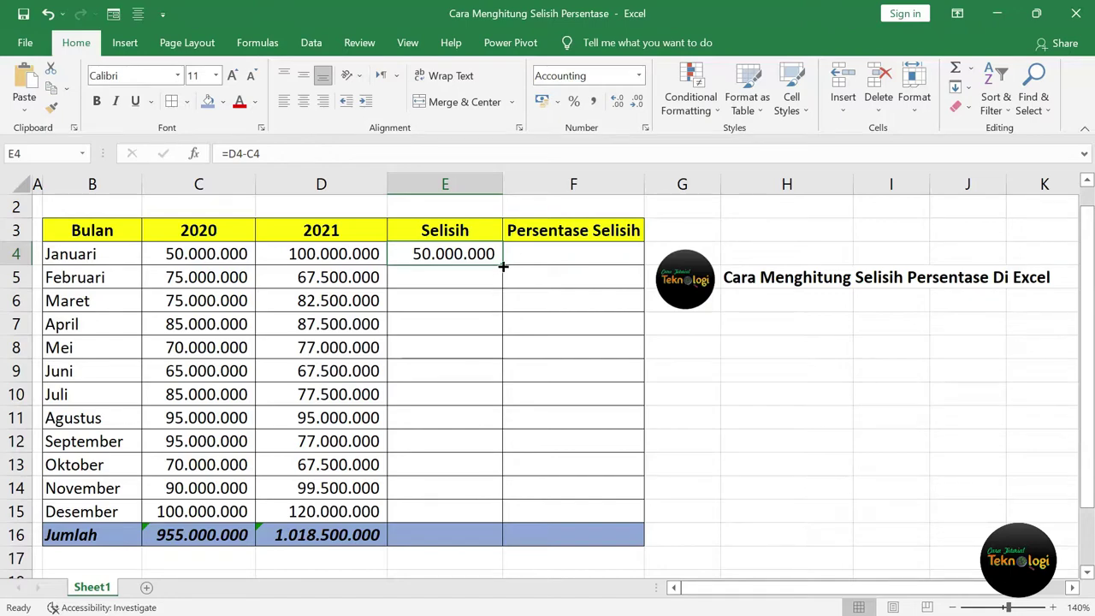
# - Fill the difference formula down to E15 and verify Februari's copied formula =D5-C5
pyautogui.moveTo(503, 267); pyautogui.dragTo(489, 521)
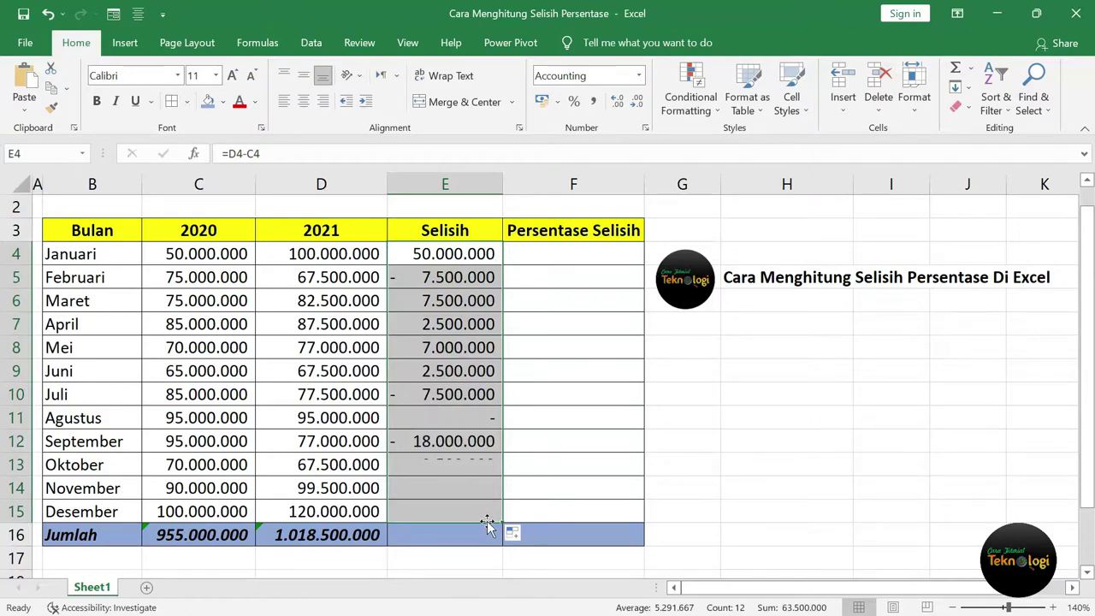
pyautogui.click(466, 270)
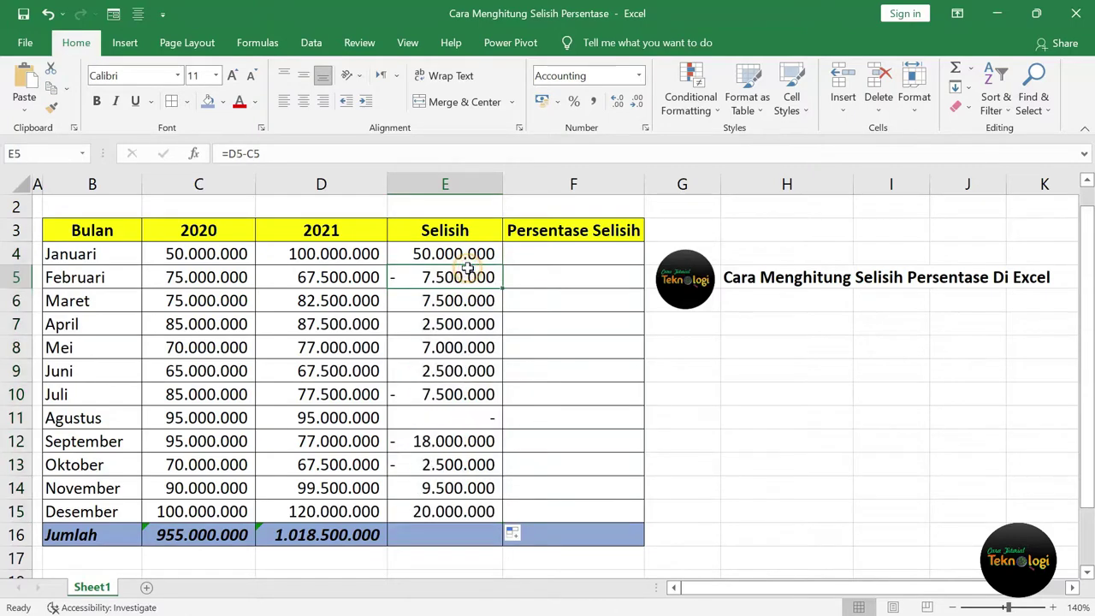
pyautogui.click(191, 278)
pyautogui.click(330, 279)
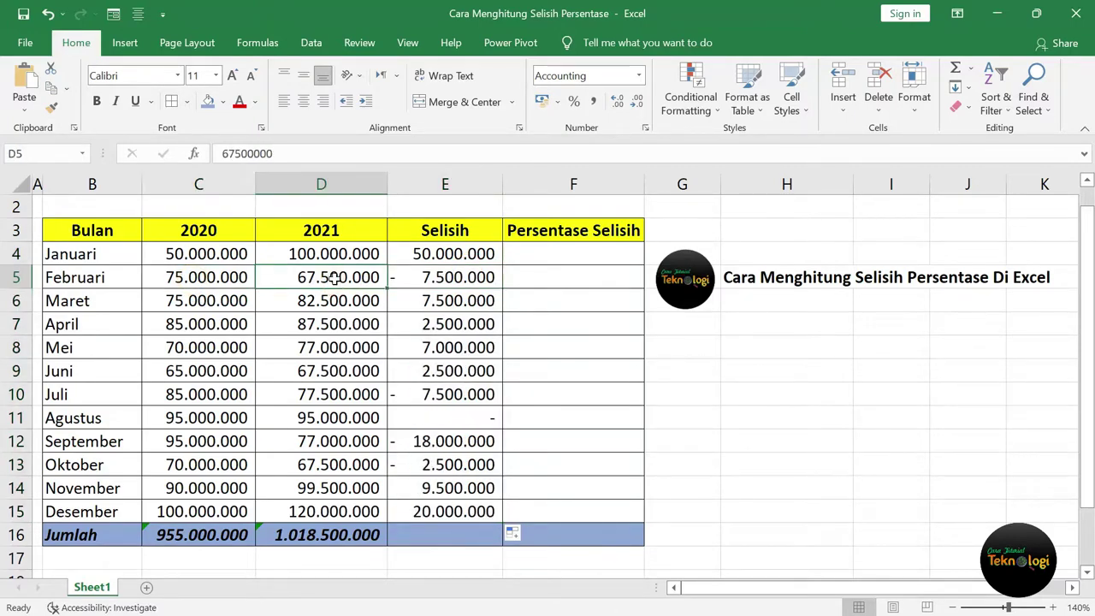
pyautogui.click(218, 277)
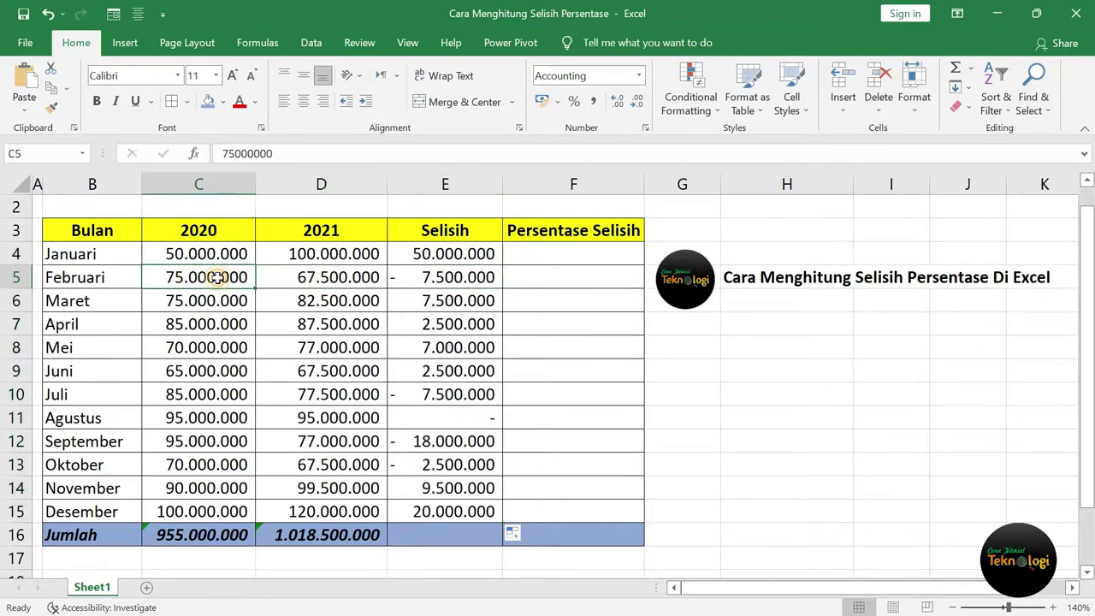
pyautogui.click(332, 279)
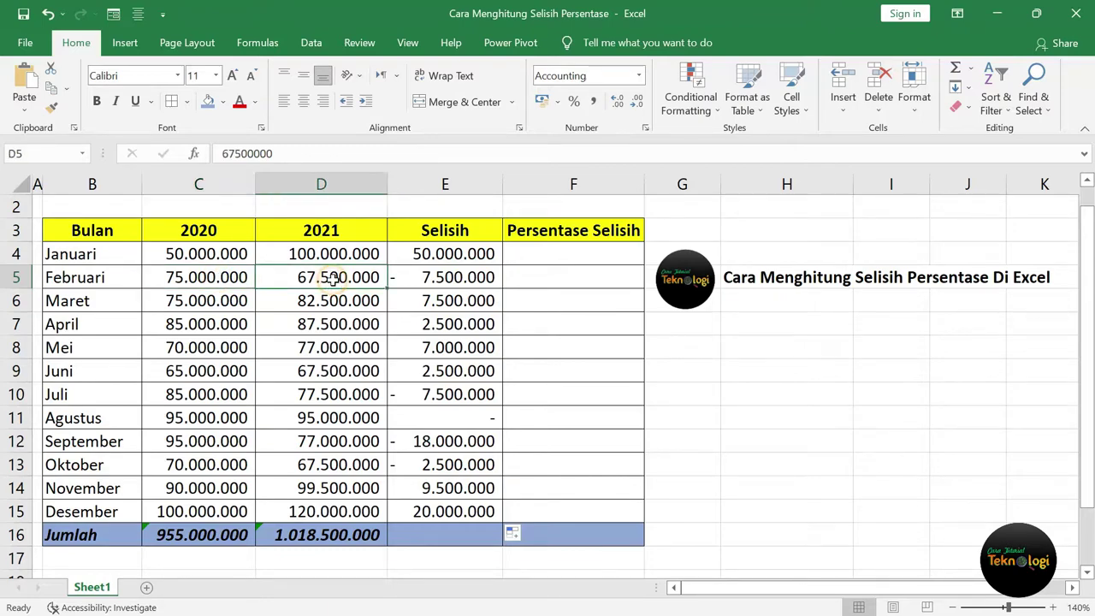
pyautogui.click(481, 275)
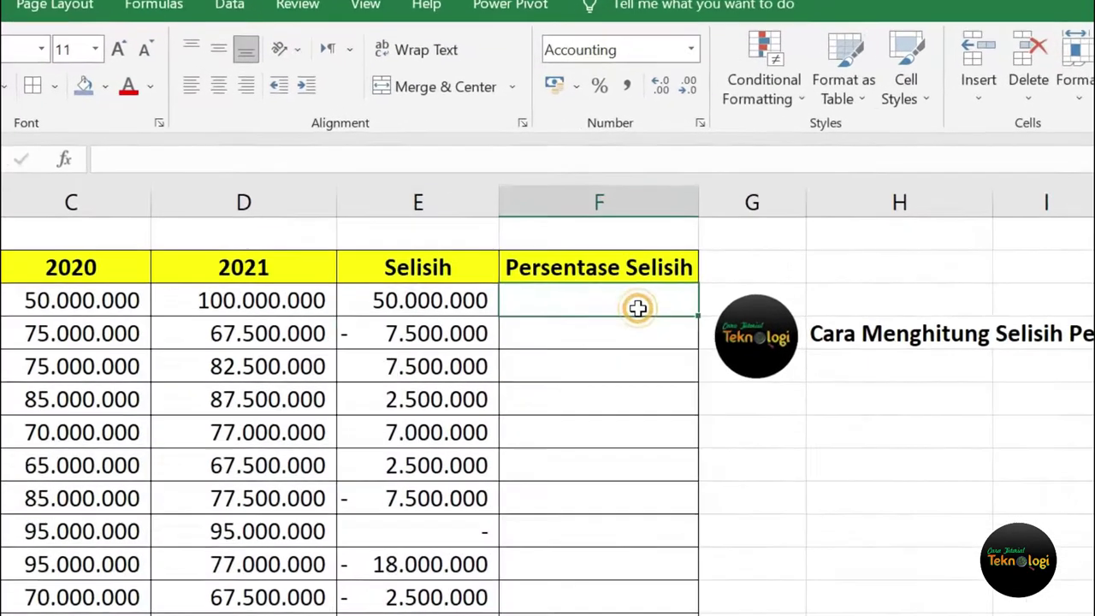
# - Enter =E4/C4 in F4 for the Januari percentage difference
pyautogui.click(599, 261)
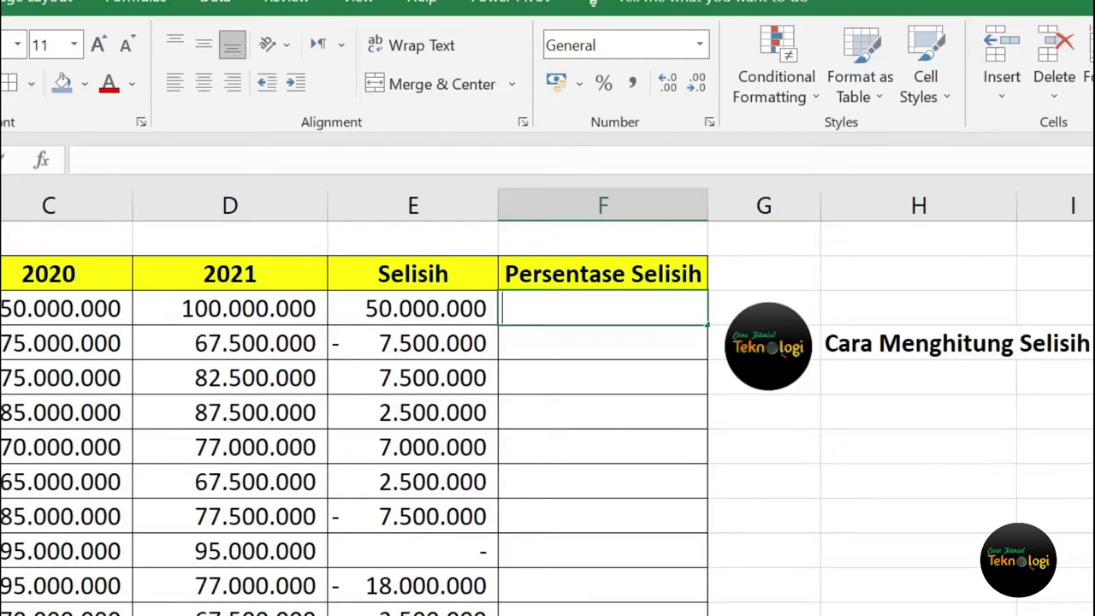
pyautogui.write('=')
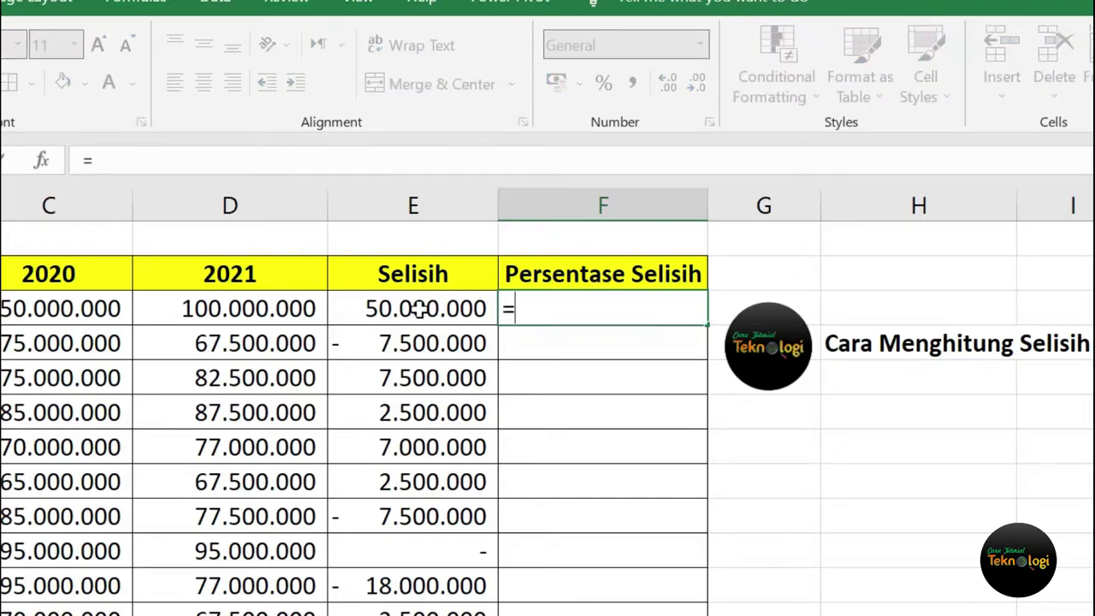
pyautogui.click(419, 309)
pyautogui.write('/')
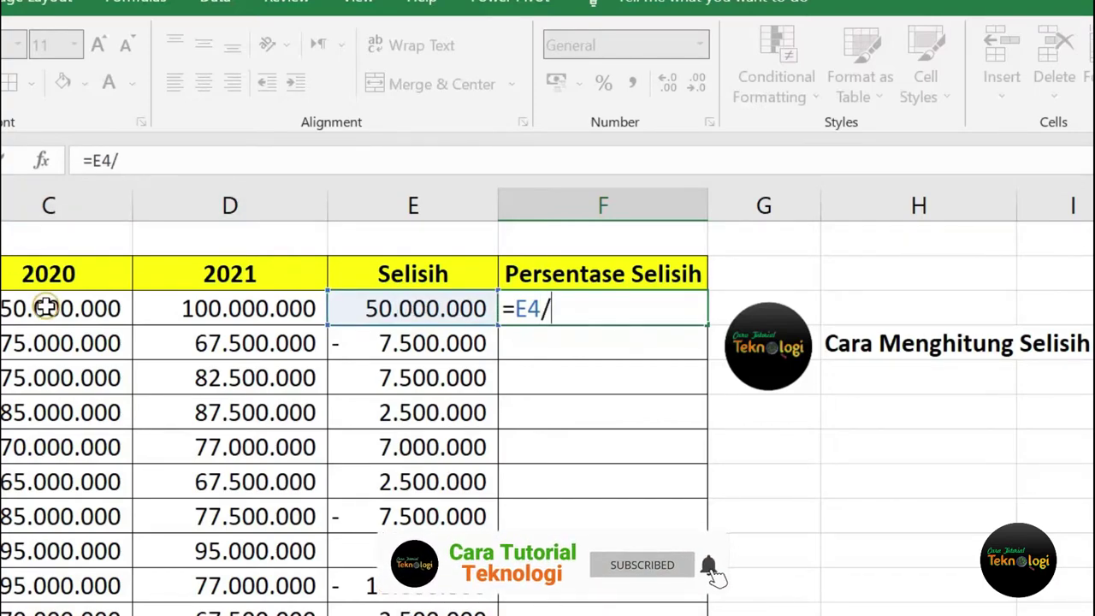
pyautogui.click(46, 306)
pyautogui.press('Return')
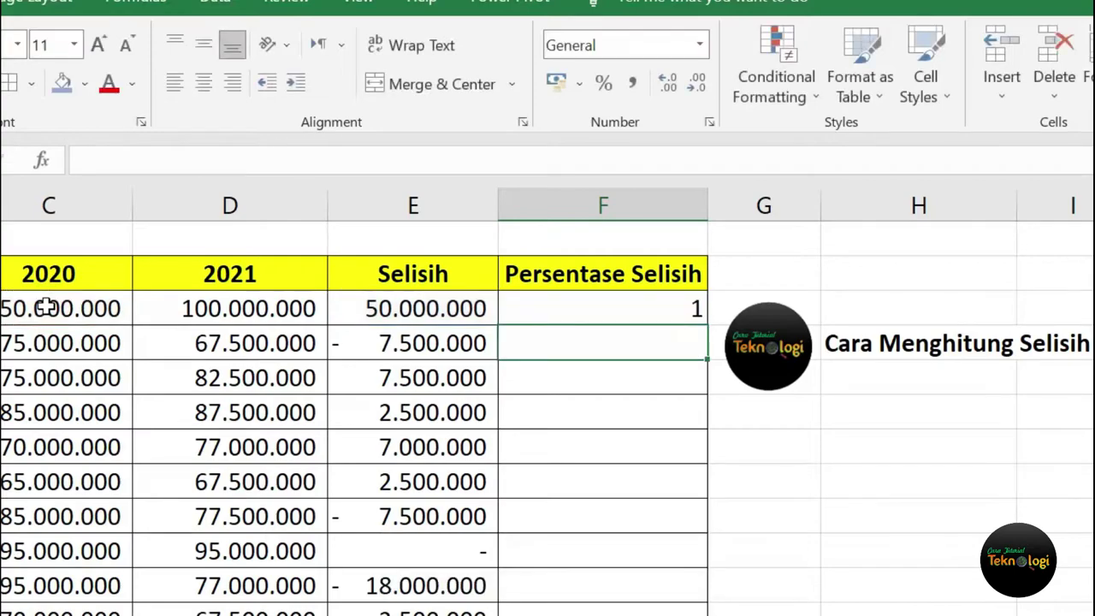
pyautogui.click(590, 313)
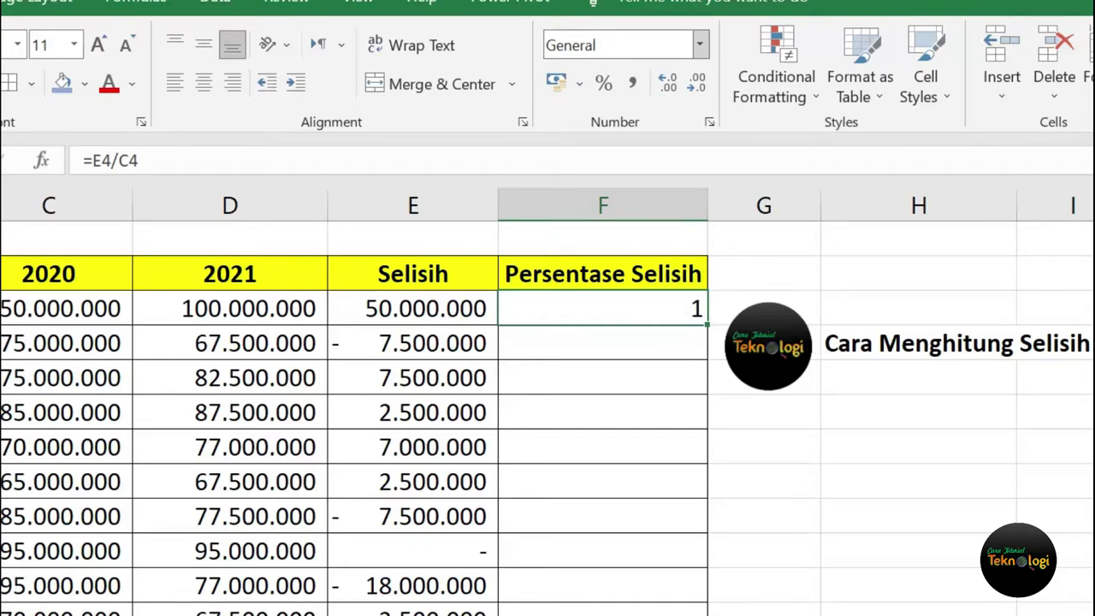
# - Format F4 as Percentage, after briefly trying General, so it shows 100%
pyautogui.click(604, 85)
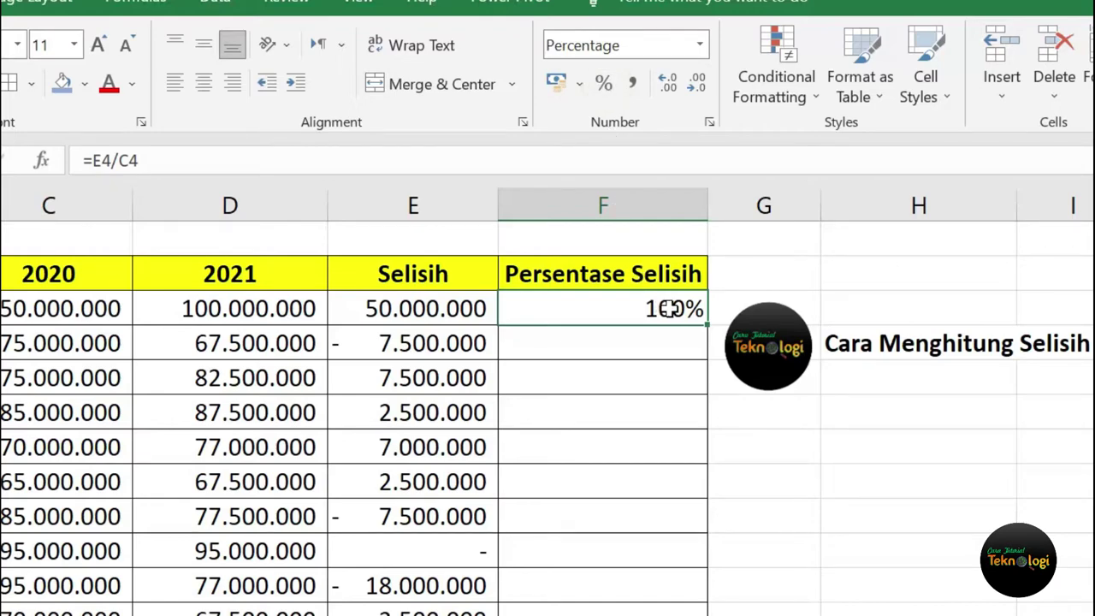
pyautogui.click(699, 49)
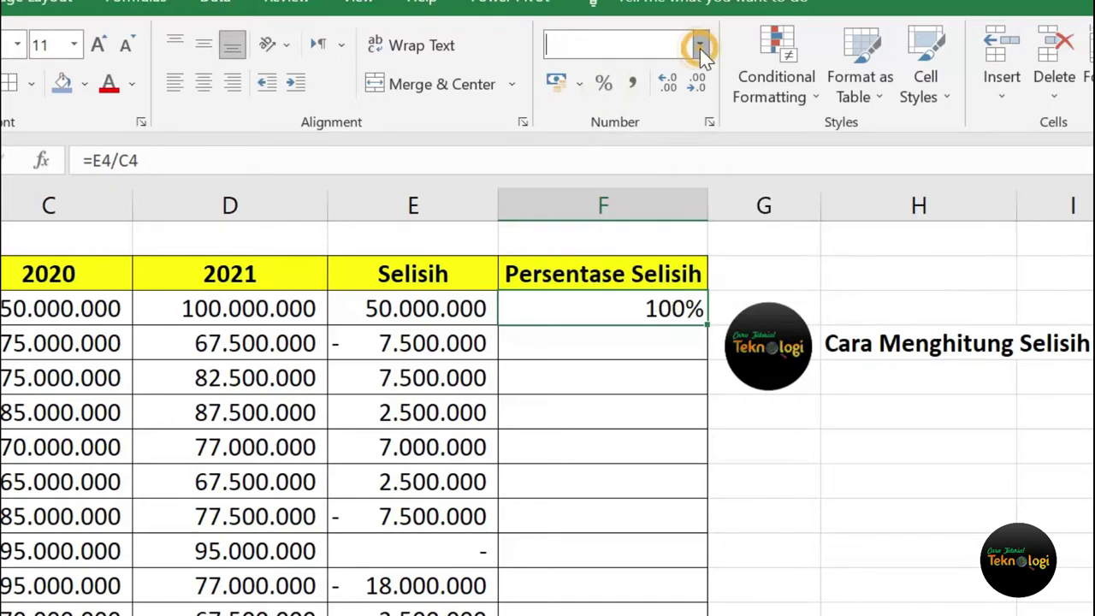
pyautogui.click(669, 90)
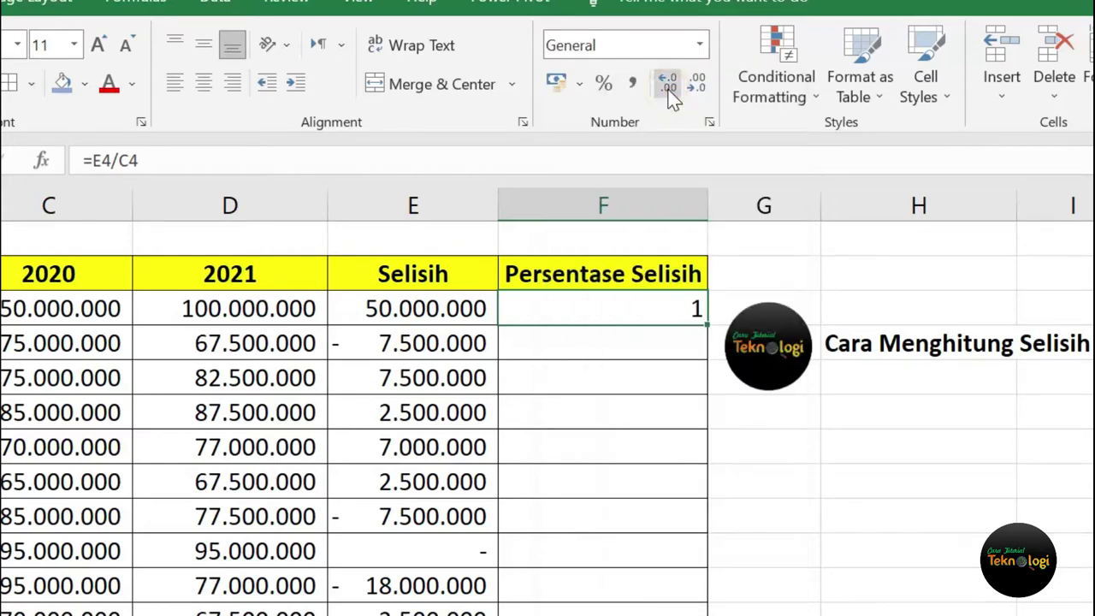
pyautogui.click(700, 47)
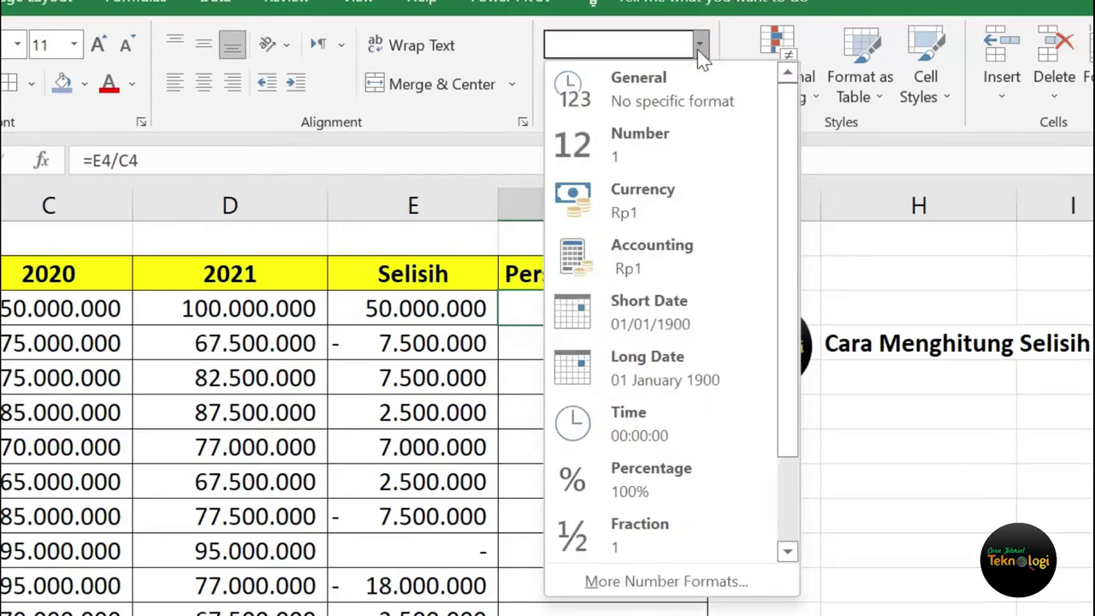
pyautogui.click(665, 477)
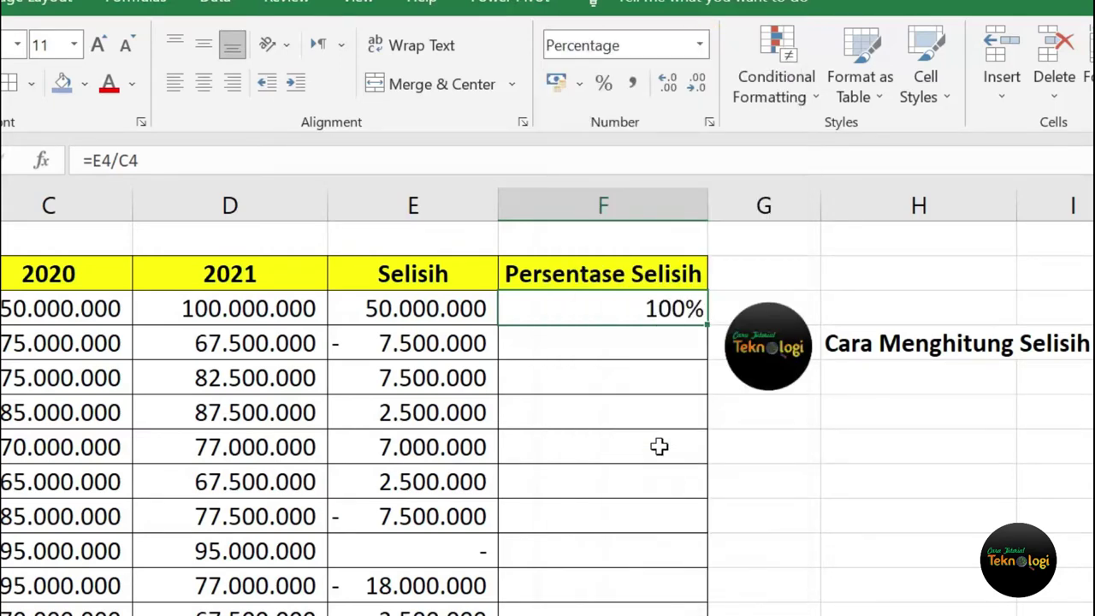
pyautogui.click(618, 312)
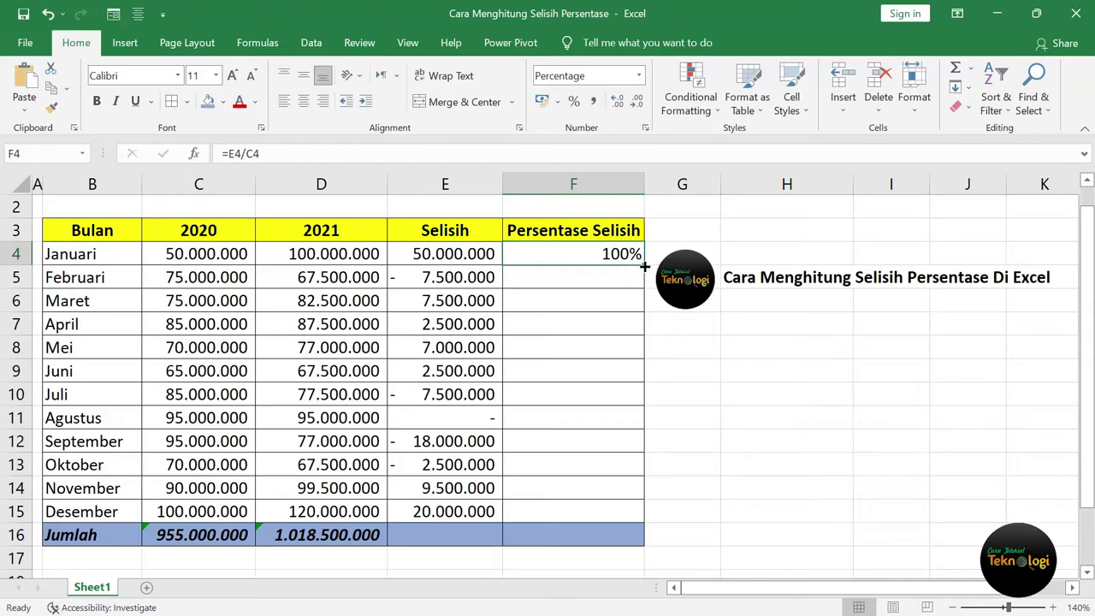
# - Fill the percentage formula down to F15 and check Februari's =E5/C5 result of −10%
pyautogui.moveTo(643, 266); pyautogui.dragTo(636, 515)
pyautogui.click(618, 461)
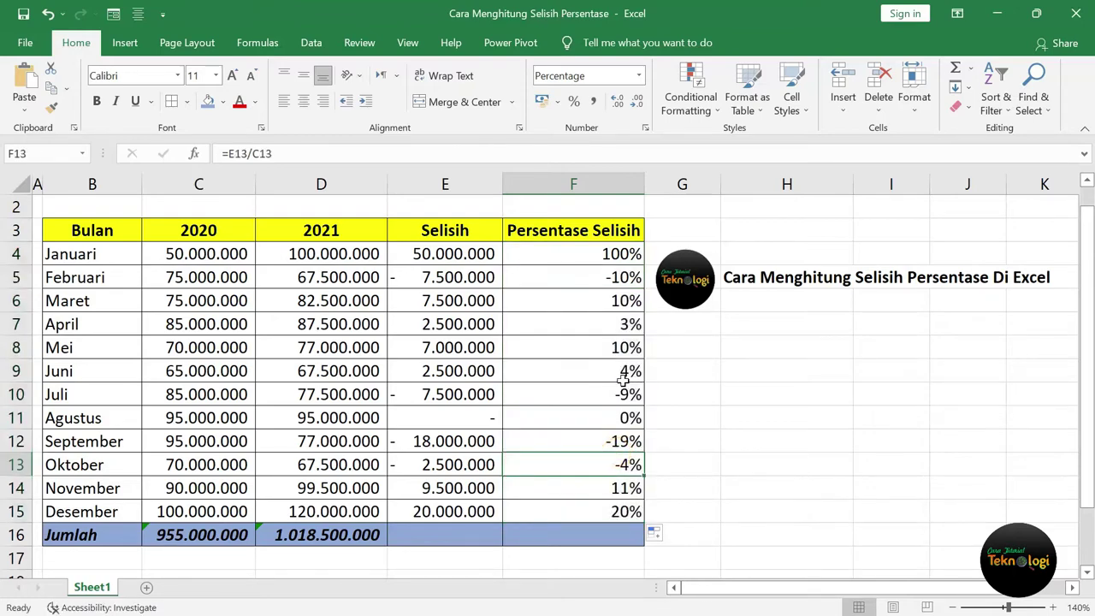
pyautogui.click(205, 278)
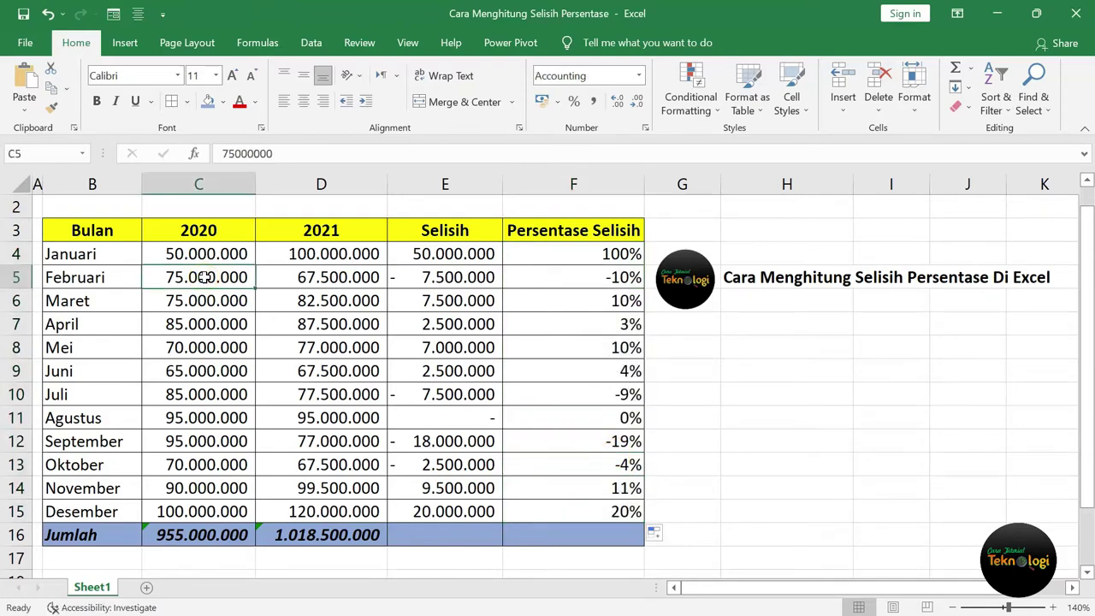
pyautogui.click(461, 278)
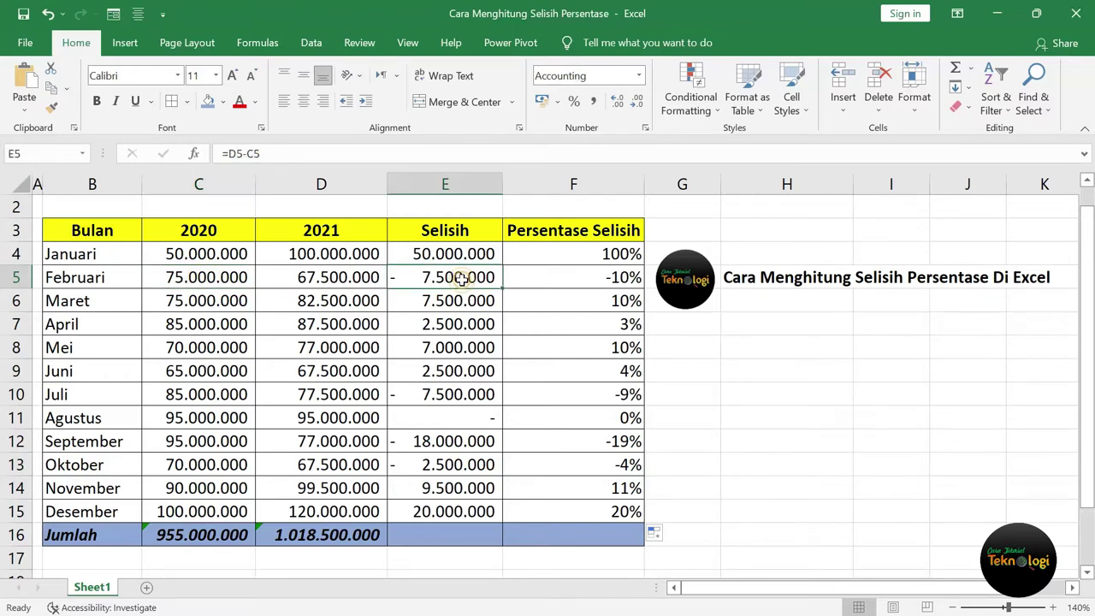
pyautogui.click(602, 280)
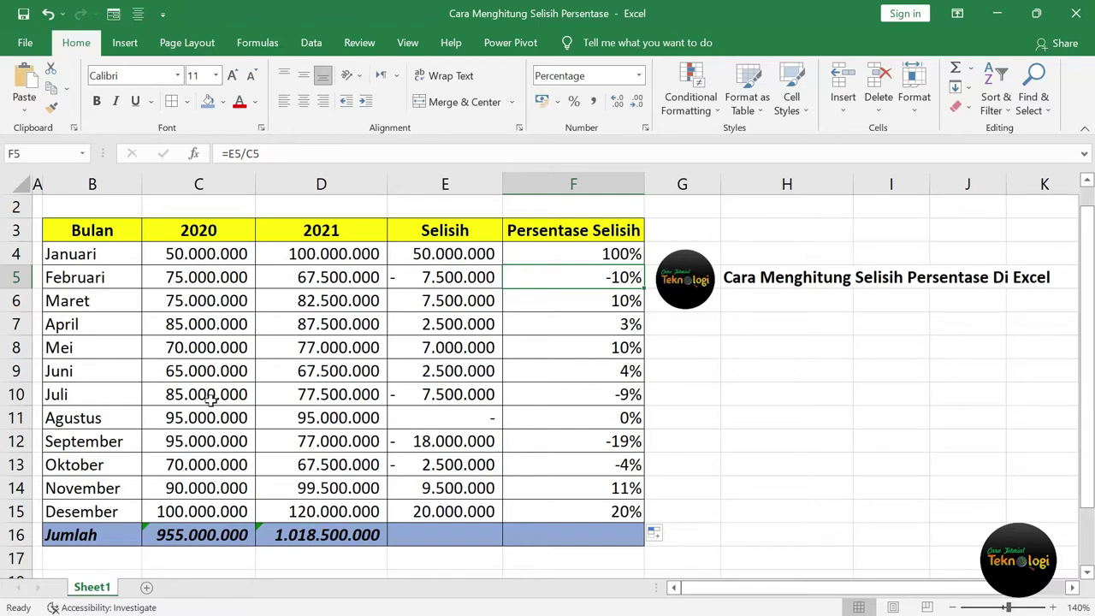
# - Check Agustus's 2020 and 2021 values, difference and 0% percentage formula
pyautogui.click(211, 419)
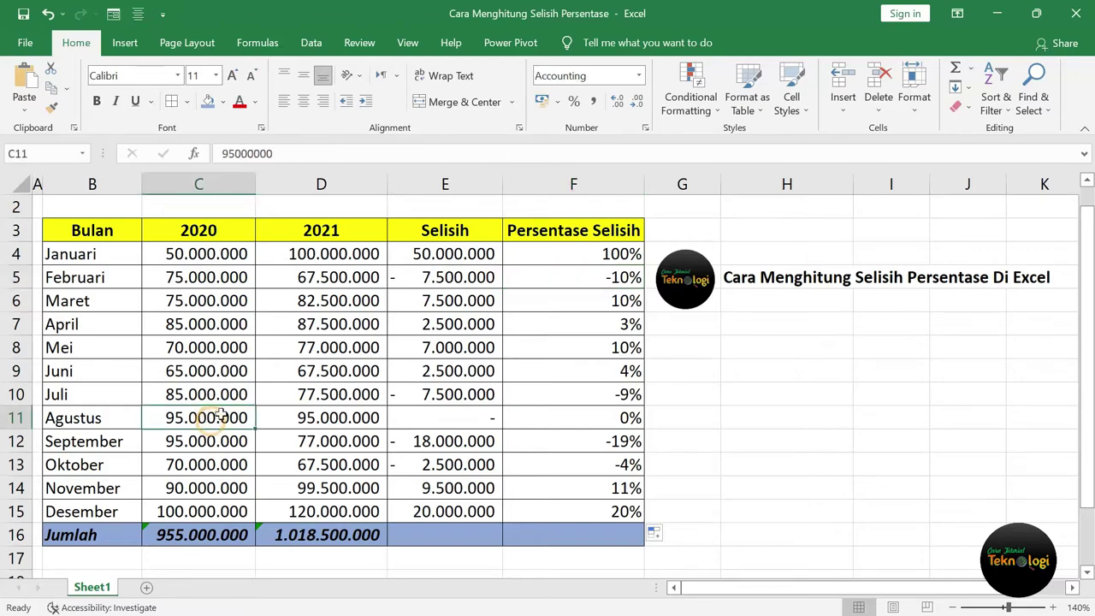
pyautogui.click(329, 229)
pyautogui.click(349, 415)
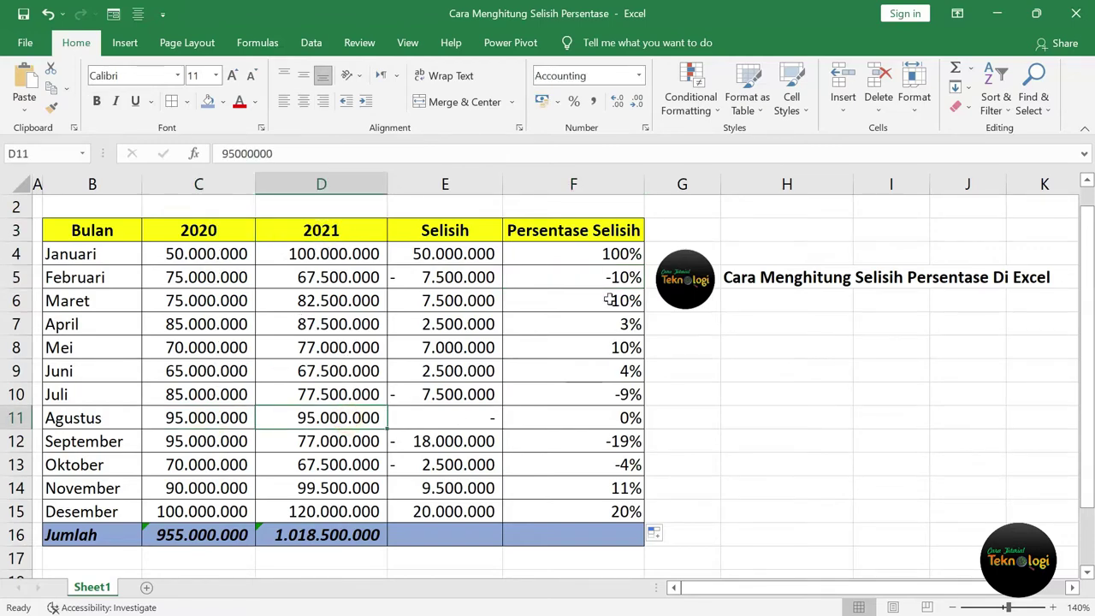
pyautogui.click(473, 419)
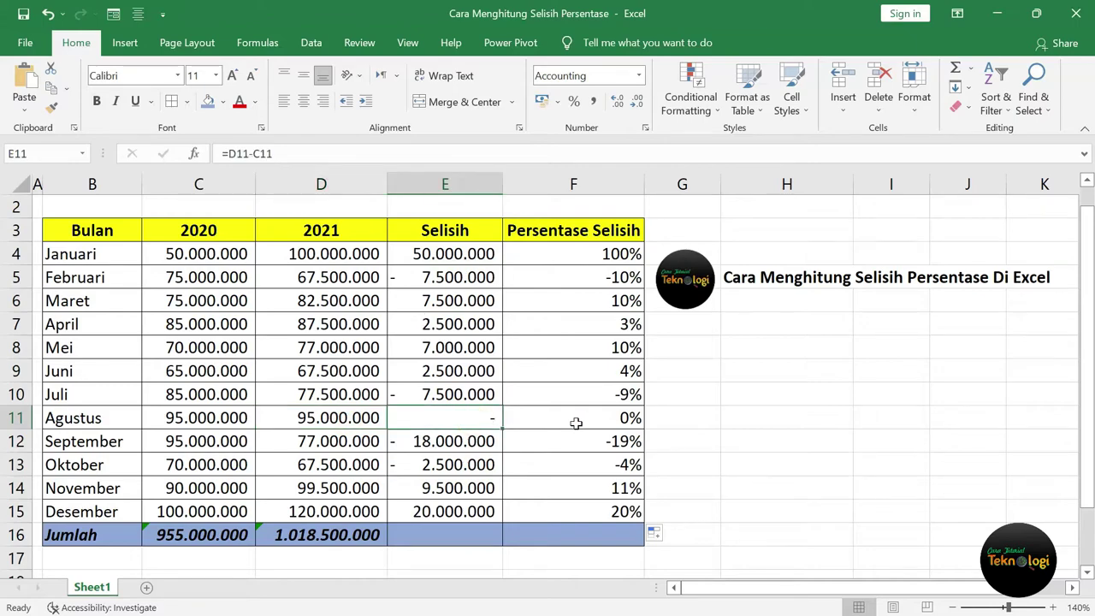
pyautogui.click(620, 425)
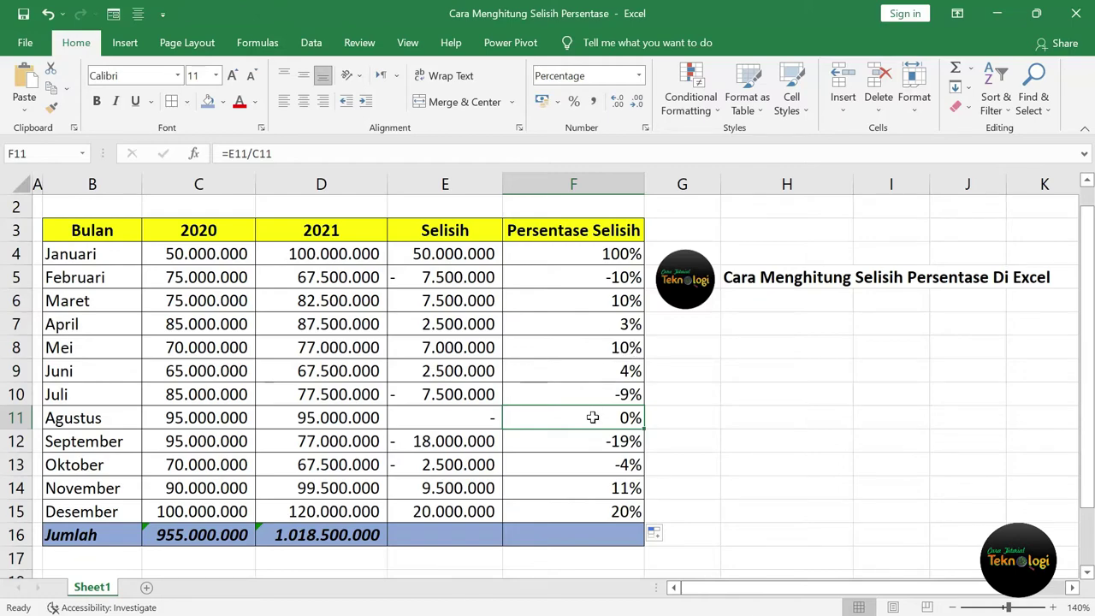
# - Enter =D16-C16 in the Jumlah Selisih cell E16, giving 63.500.000
pyautogui.click(460, 542)
pyautogui.write('=')
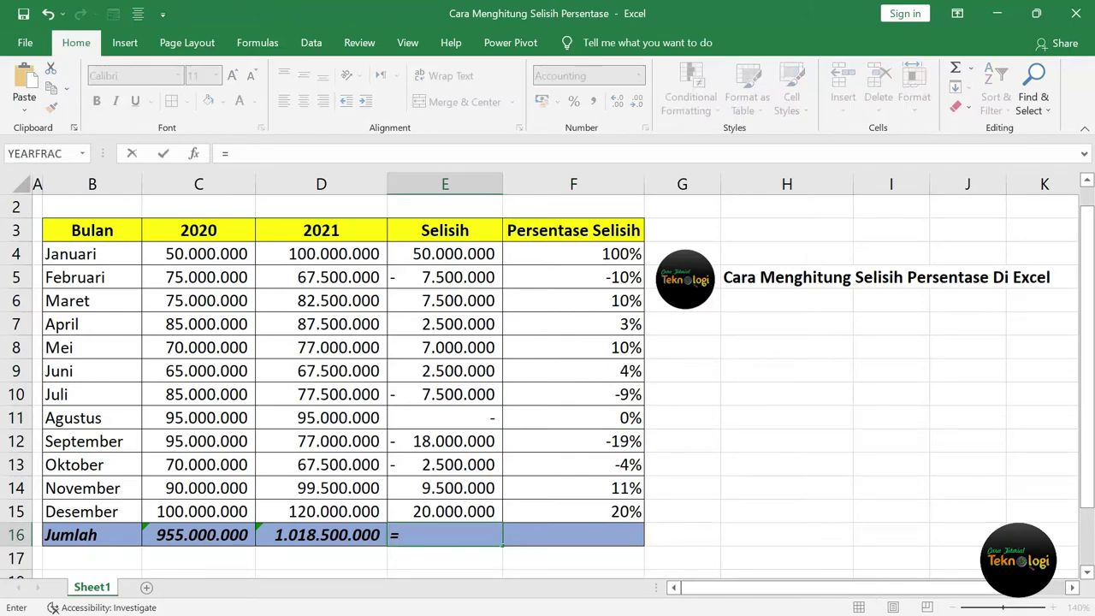
pyautogui.click(343, 535)
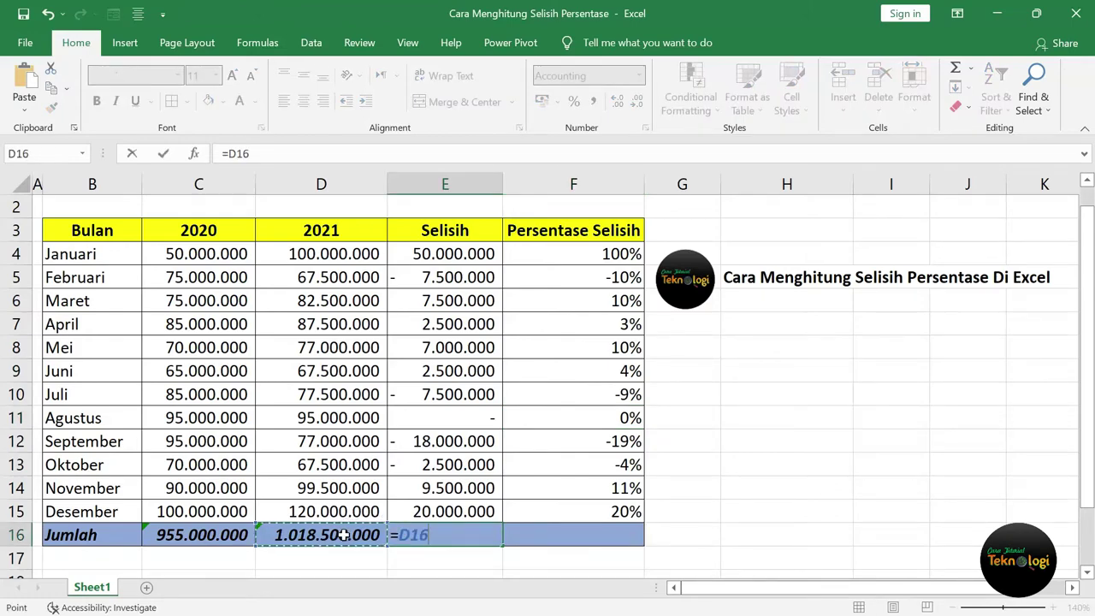
pyautogui.write('-')
pyautogui.click(184, 535)
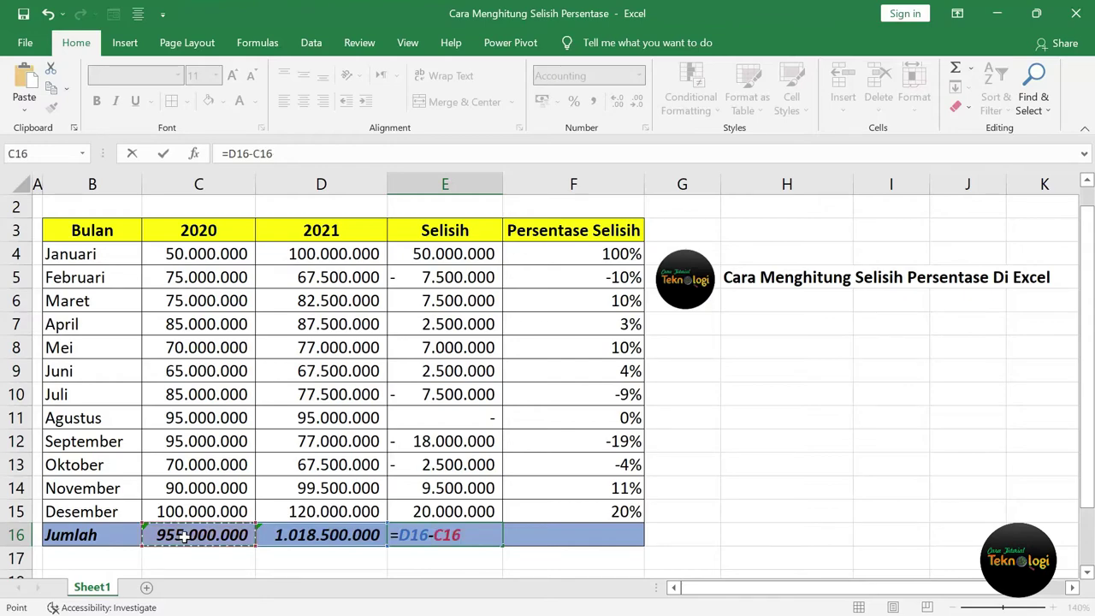
pyautogui.press('Return')
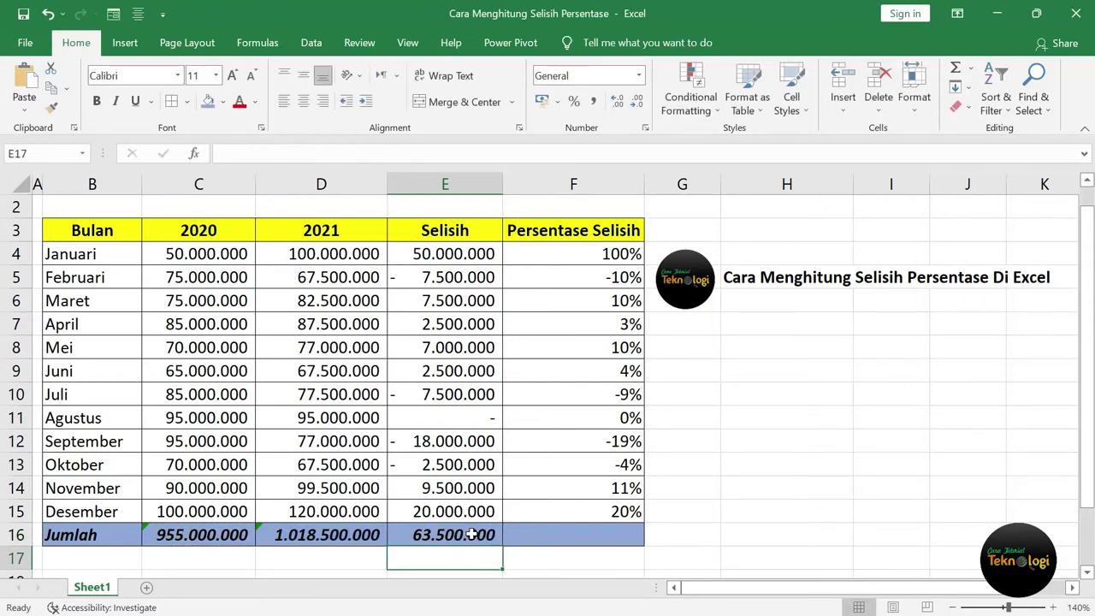
pyautogui.click(474, 534)
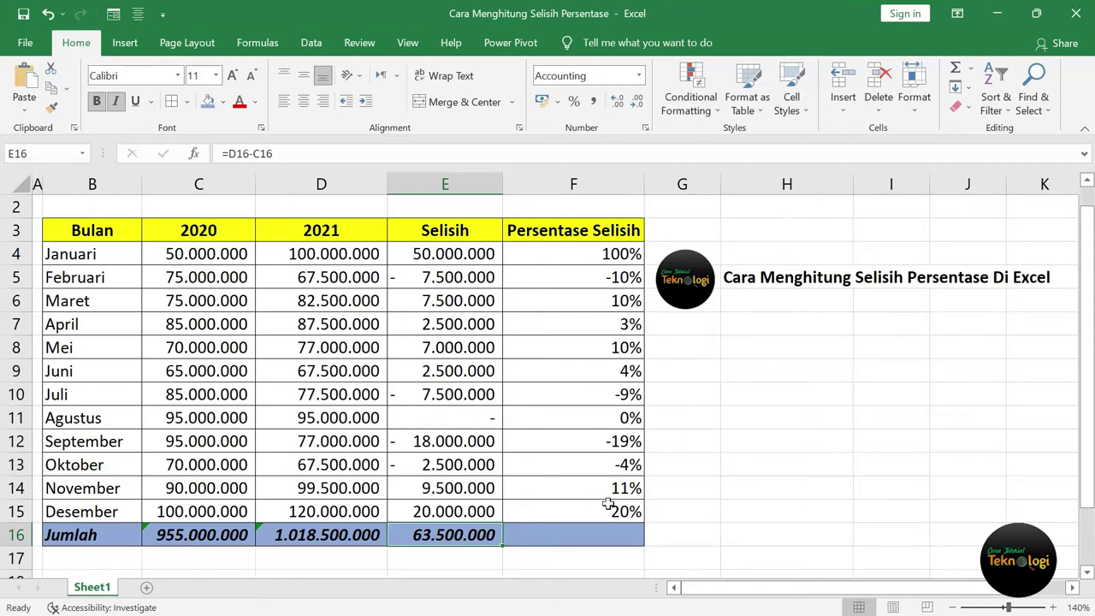
# - Enter =E16/C16 in F16 and apply Percent Style so the total shows 7%
pyautogui.click(595, 534)
pyautogui.write('=')
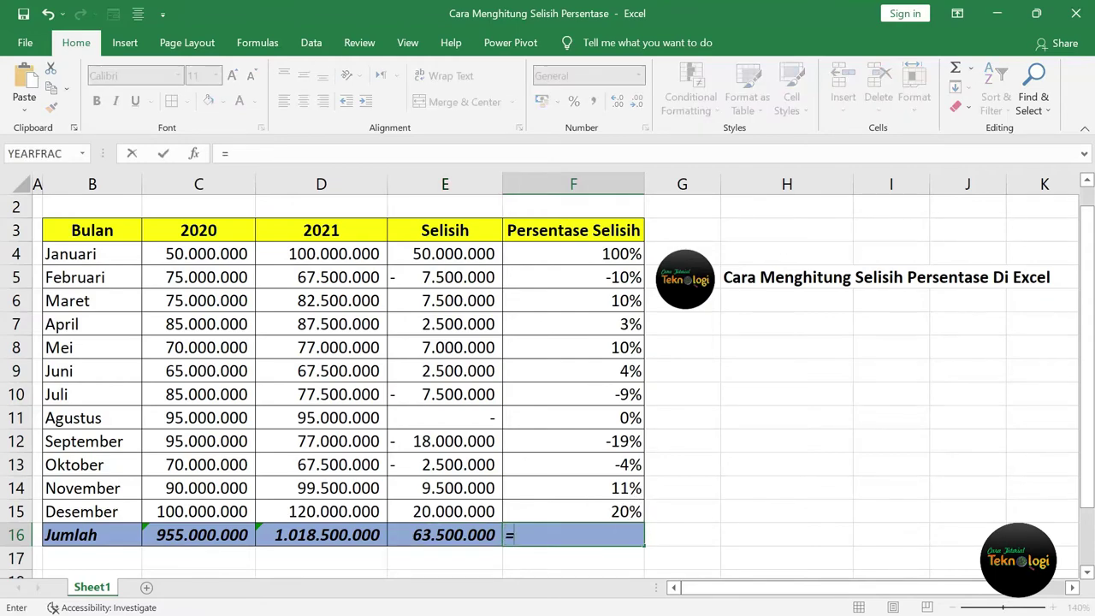
pyautogui.click(447, 533)
pyautogui.write('/')
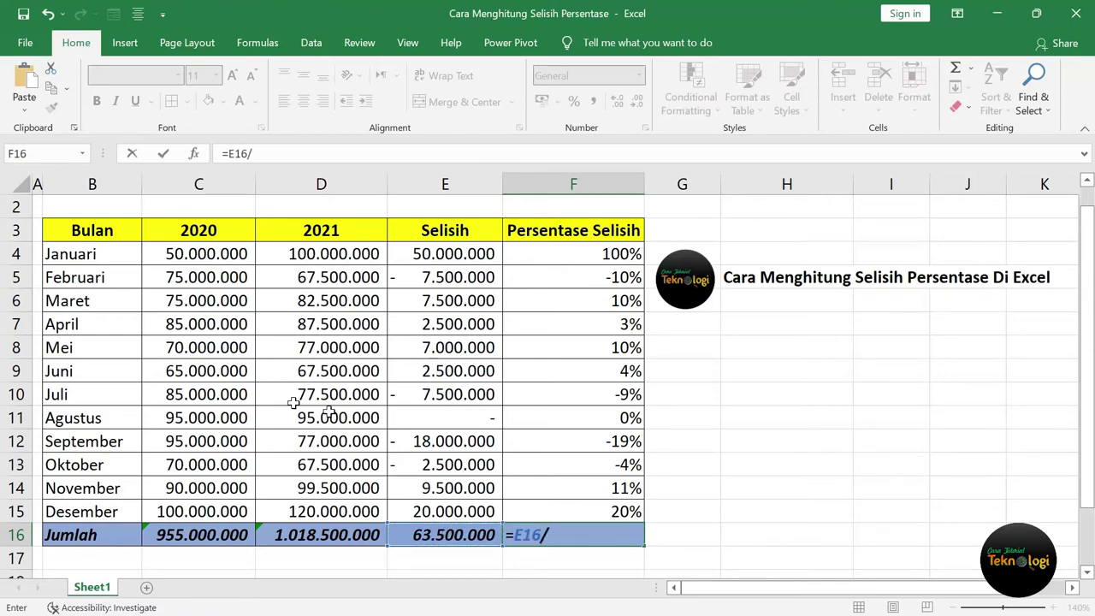
pyautogui.click(211, 535)
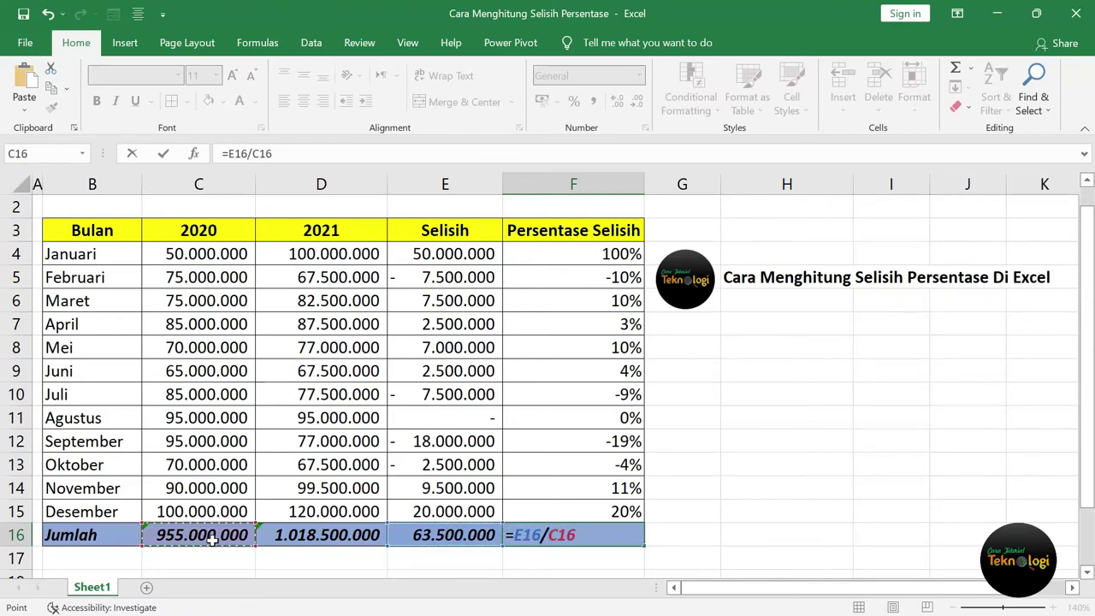
pyautogui.press('Return')
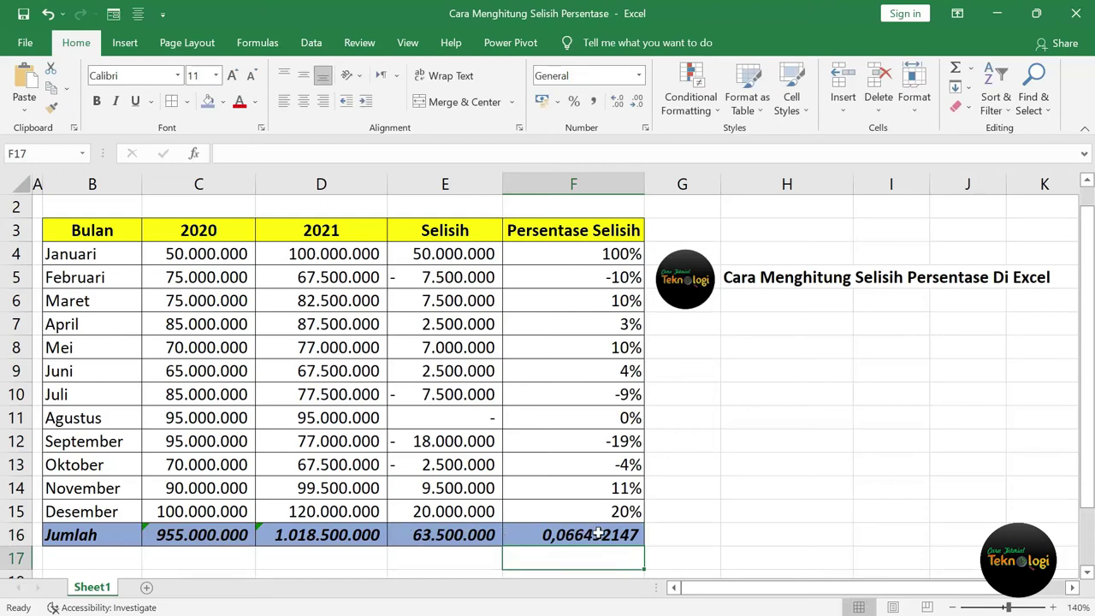
pyautogui.click(595, 532)
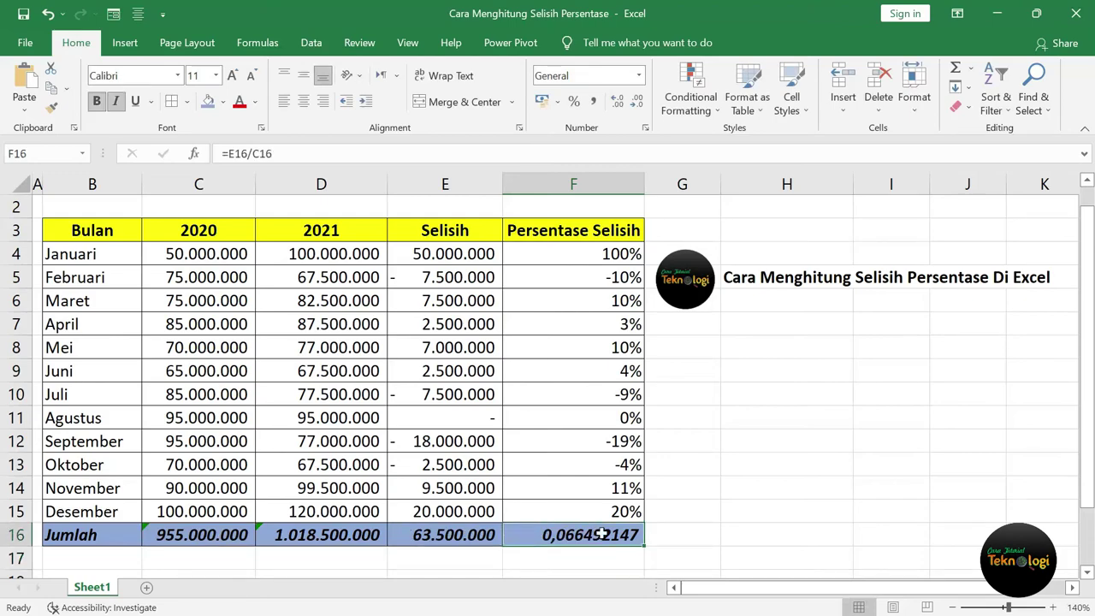
pyautogui.click(575, 103)
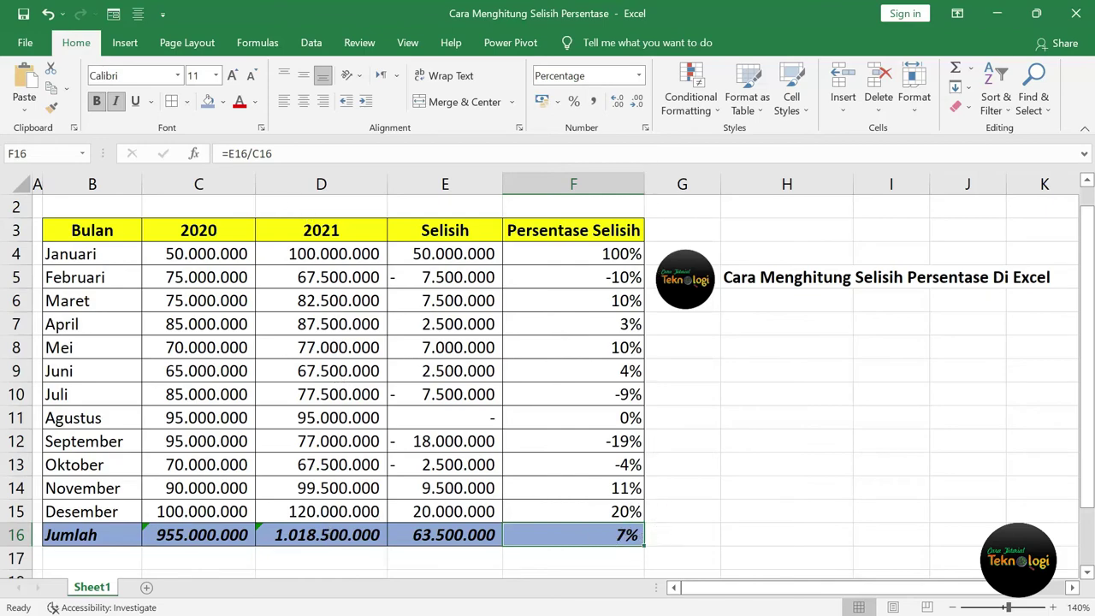
# - Add two decimal places to F16 so the total reads 6,65%
pyautogui.click(617, 102)
pyautogui.click(618, 102)
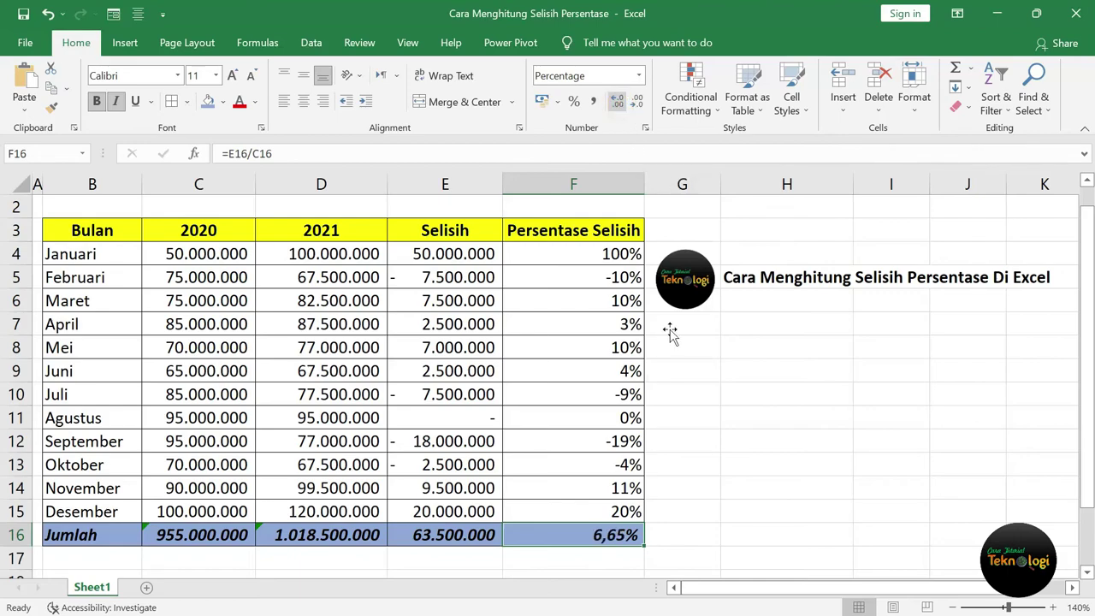